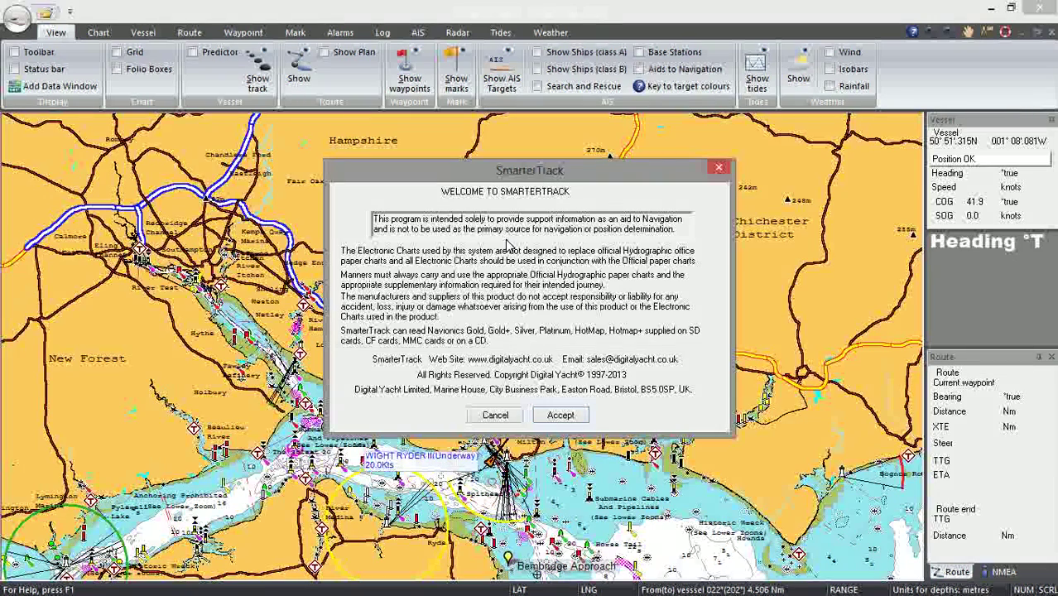
Accept the Welcome to SmarterTrack disclaimer to reveal the Solent chart.
click(560, 415)
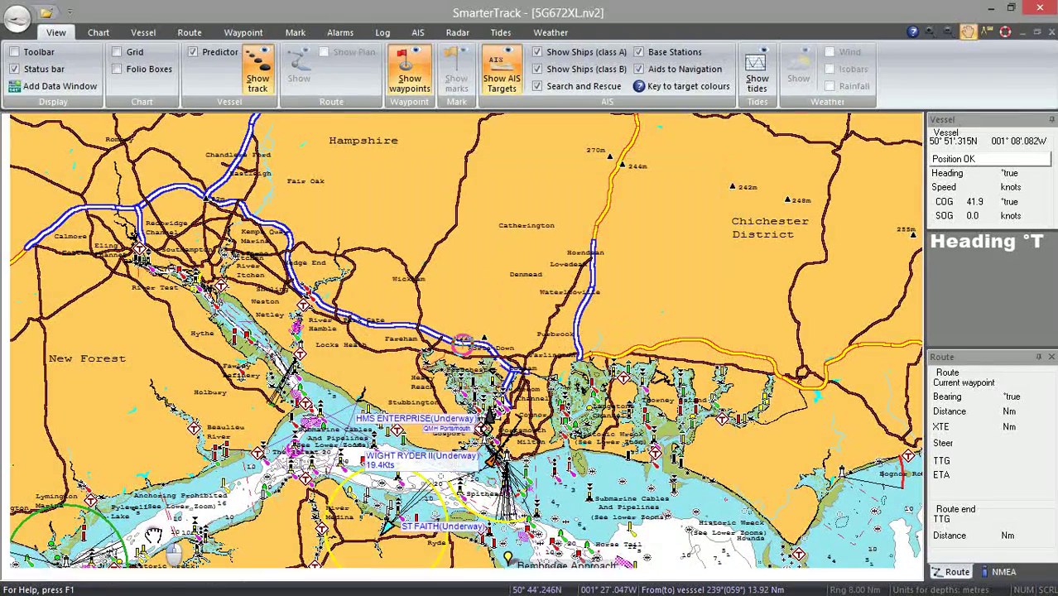
Drag the chart view up and to the right with the hand tool.
drag(166, 528, 598, 265)
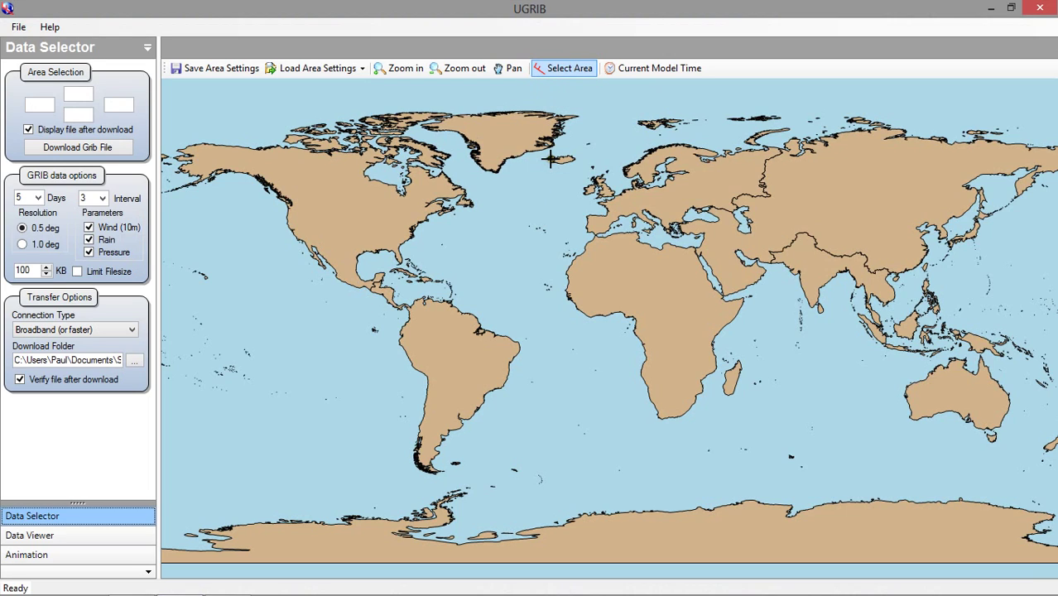
Mark a north-west Europe download area (65.0/31.3, -22.8/14.8) with 5 days at 3-hour intervals.
drag(550, 159, 649, 246)
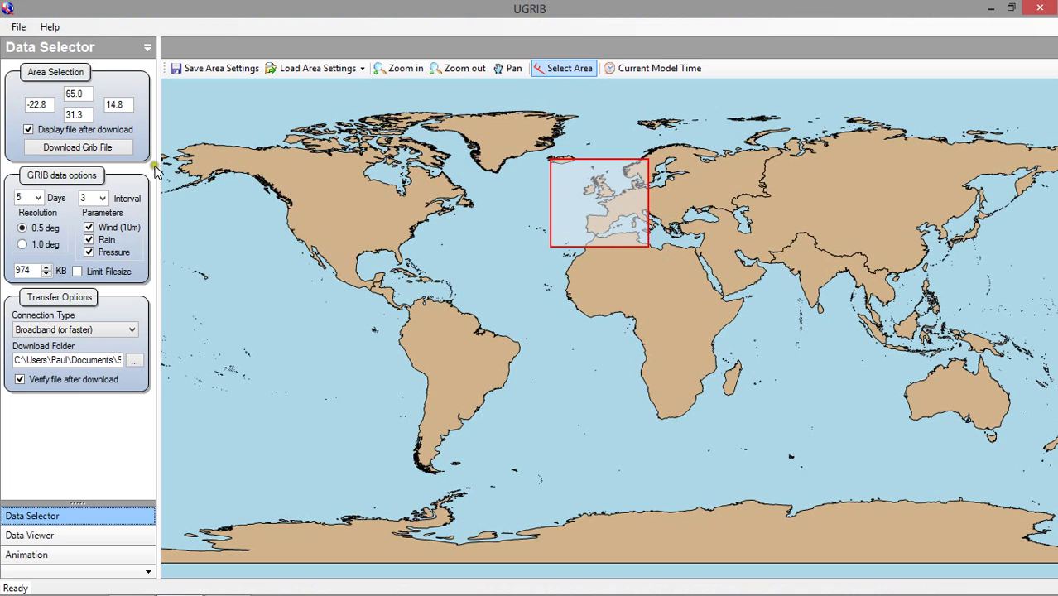
click(38, 198)
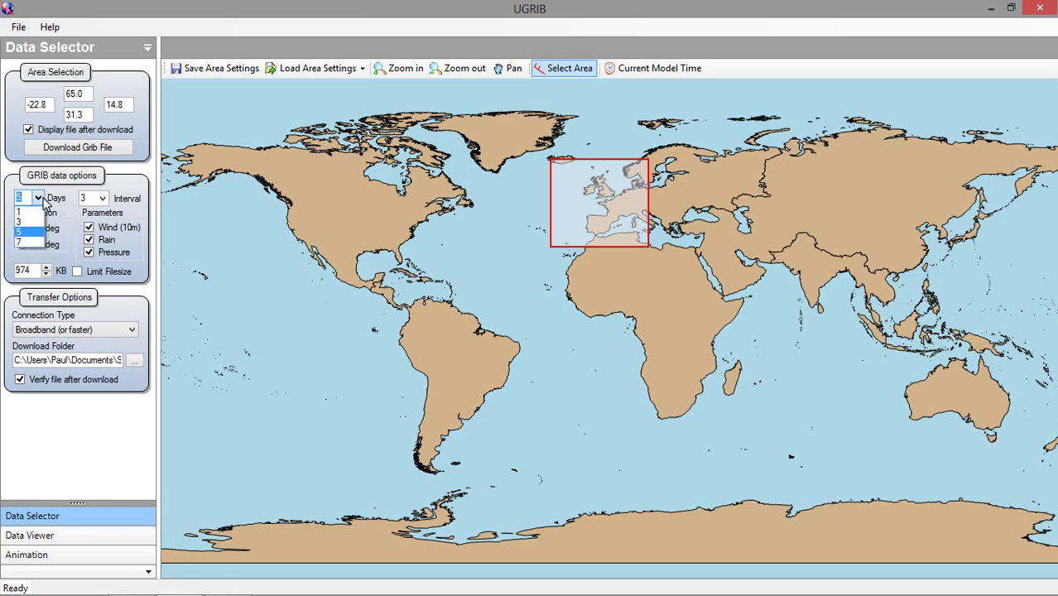
click(47, 200)
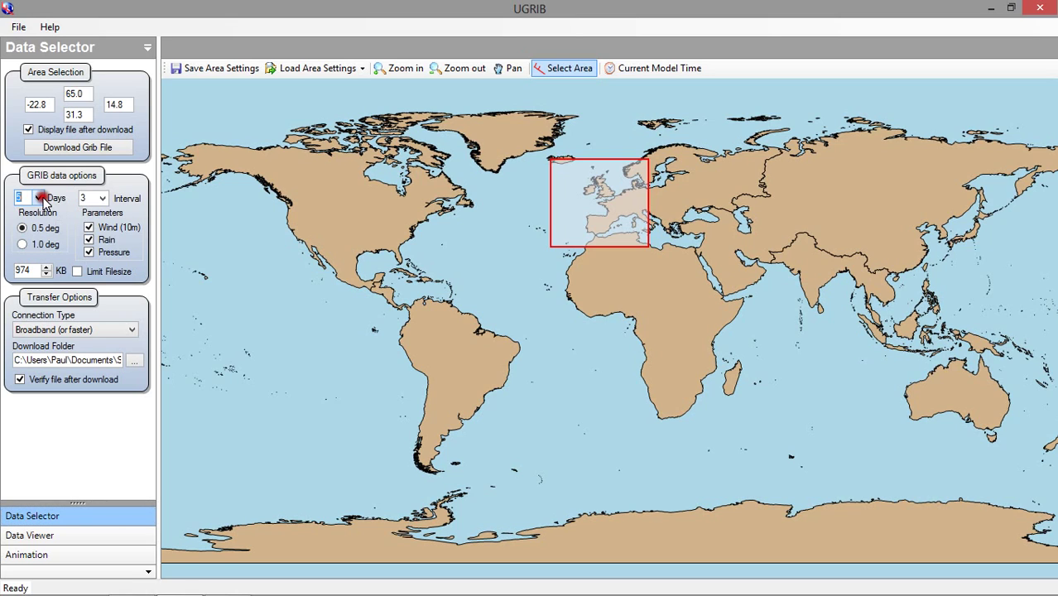
click(102, 199)
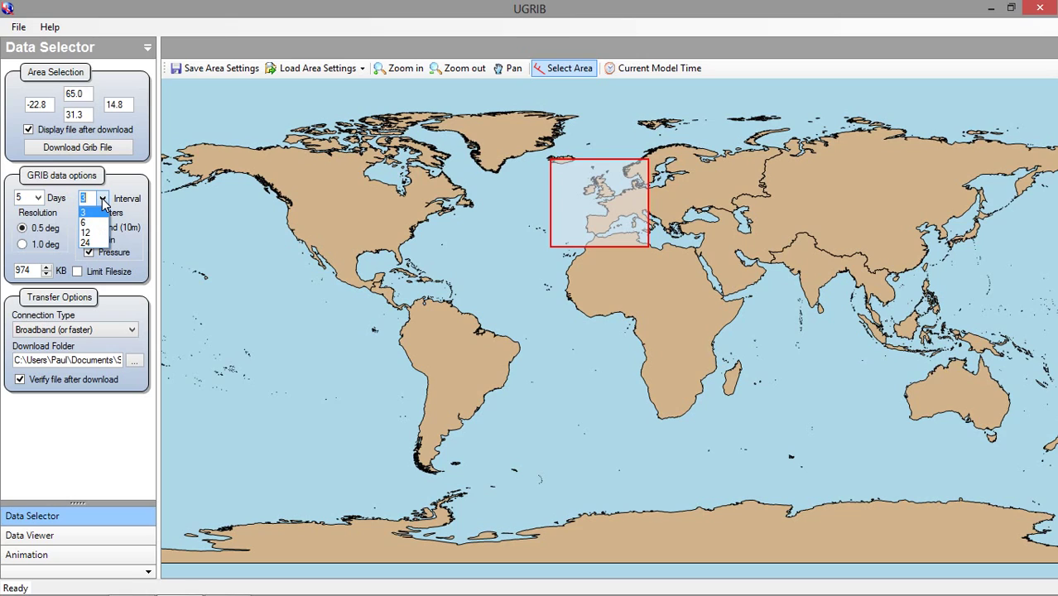
click(102, 200)
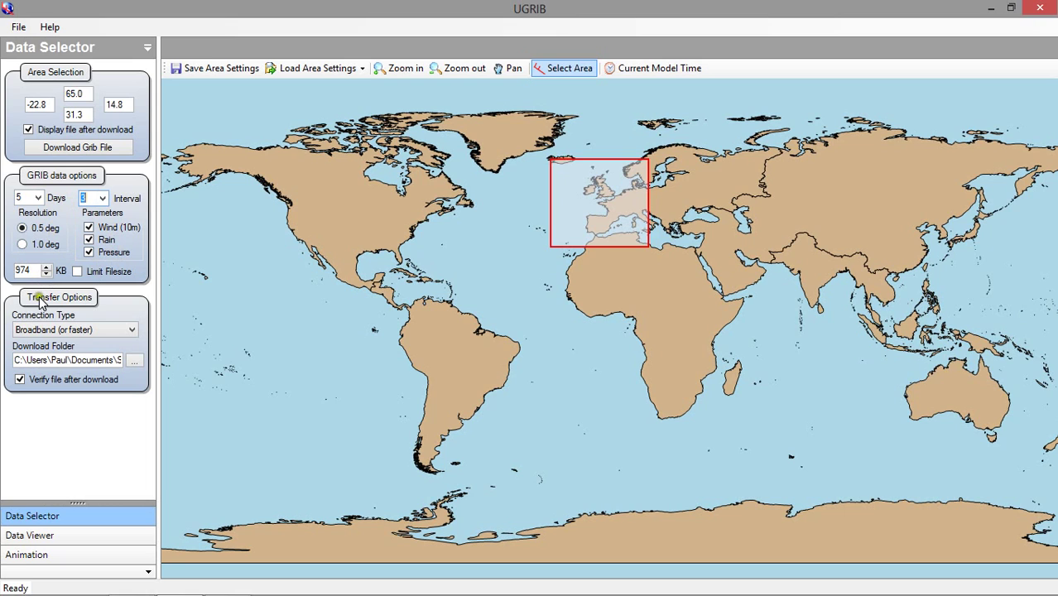
click(135, 364)
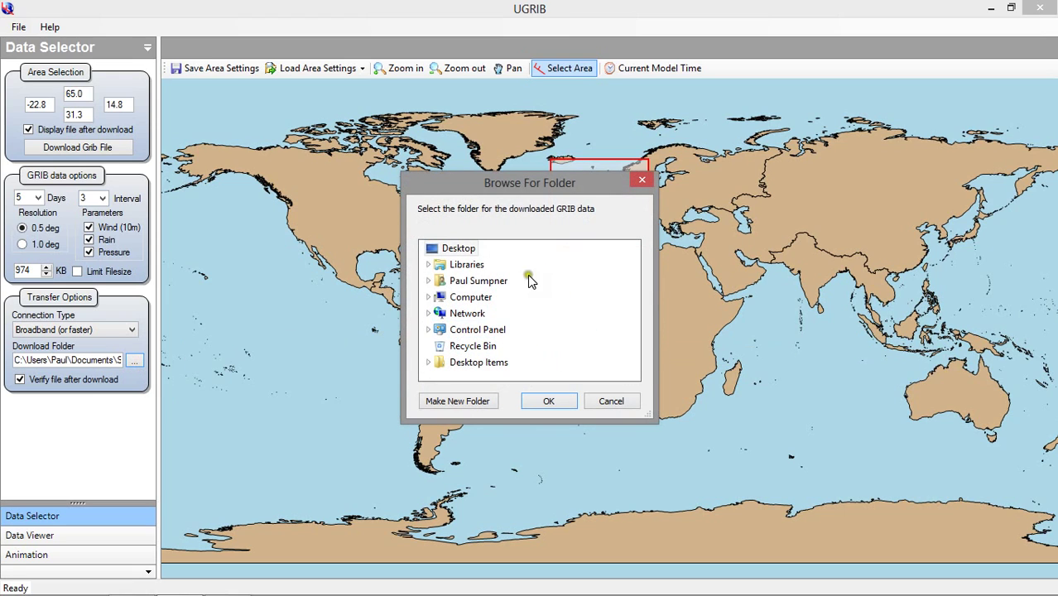
click(475, 267)
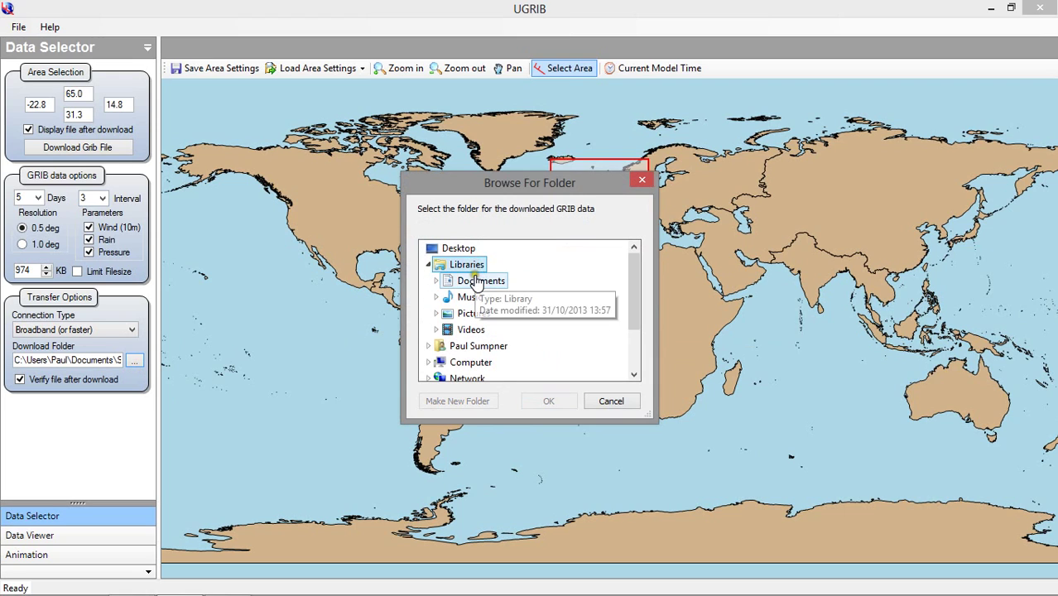
click(479, 281)
click(479, 298)
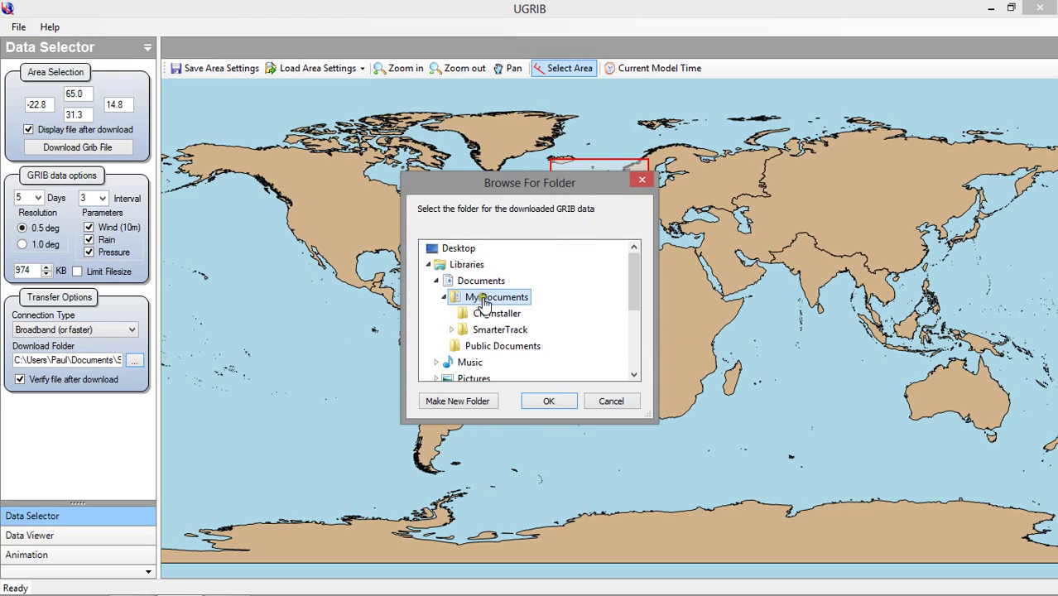
click(495, 330)
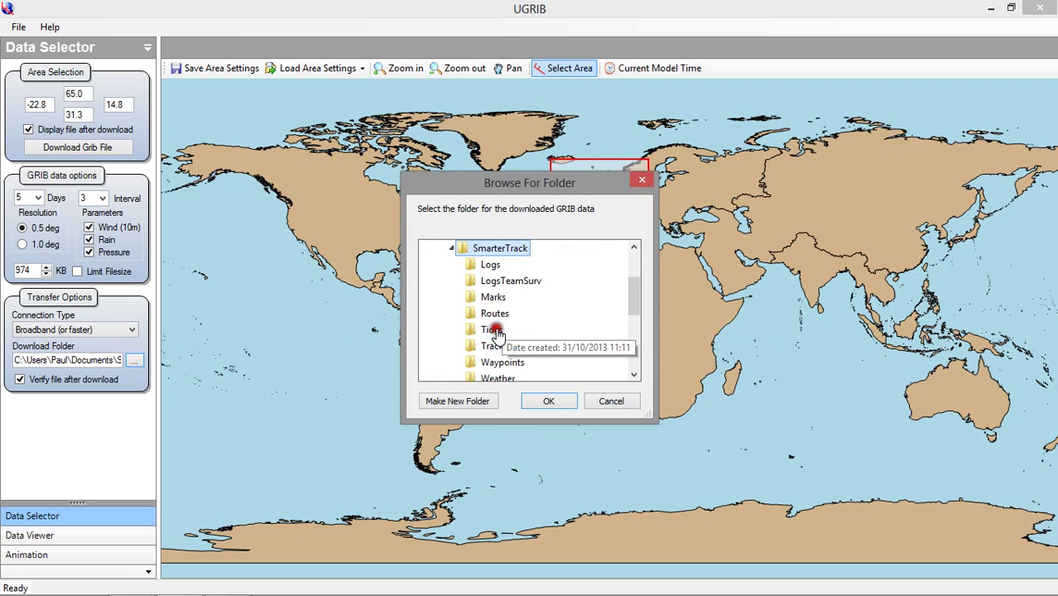
click(503, 376)
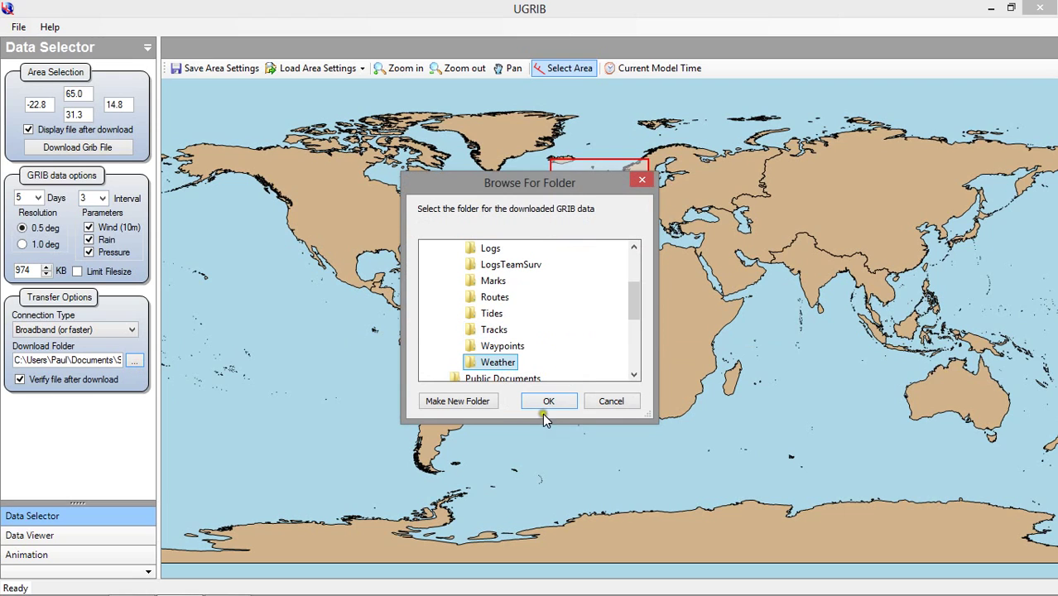
click(546, 402)
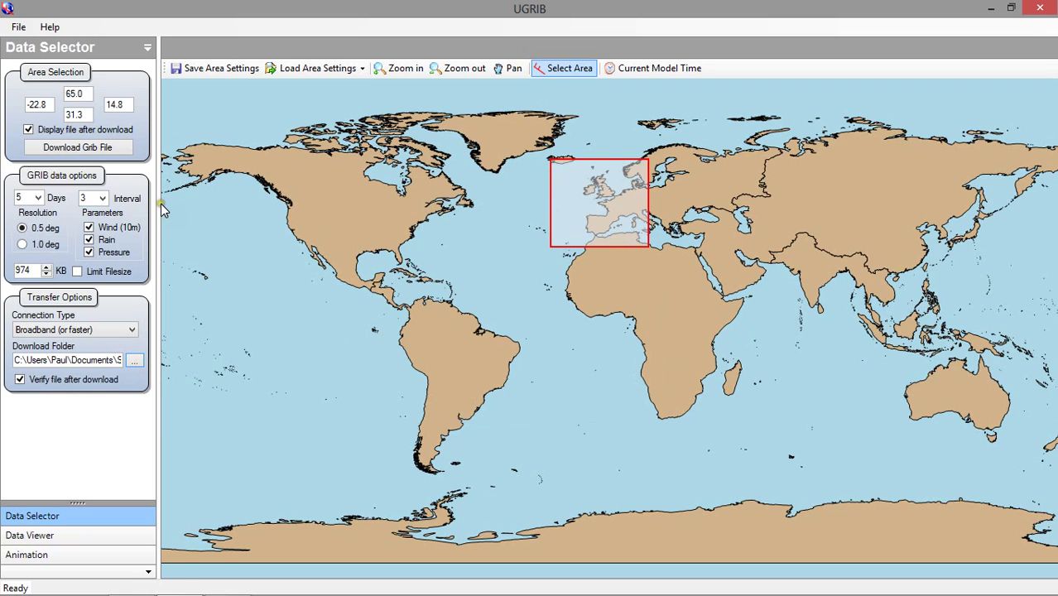
Download the GRIB file, validating with the user's e-mail address, and confirm.
click(126, 155)
click(113, 149)
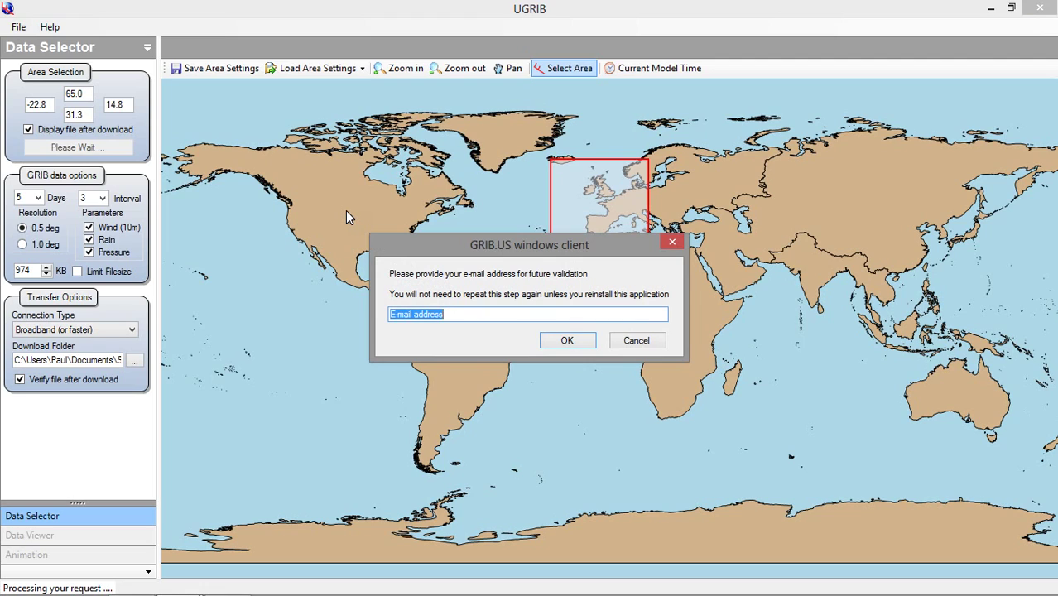
click(562, 341)
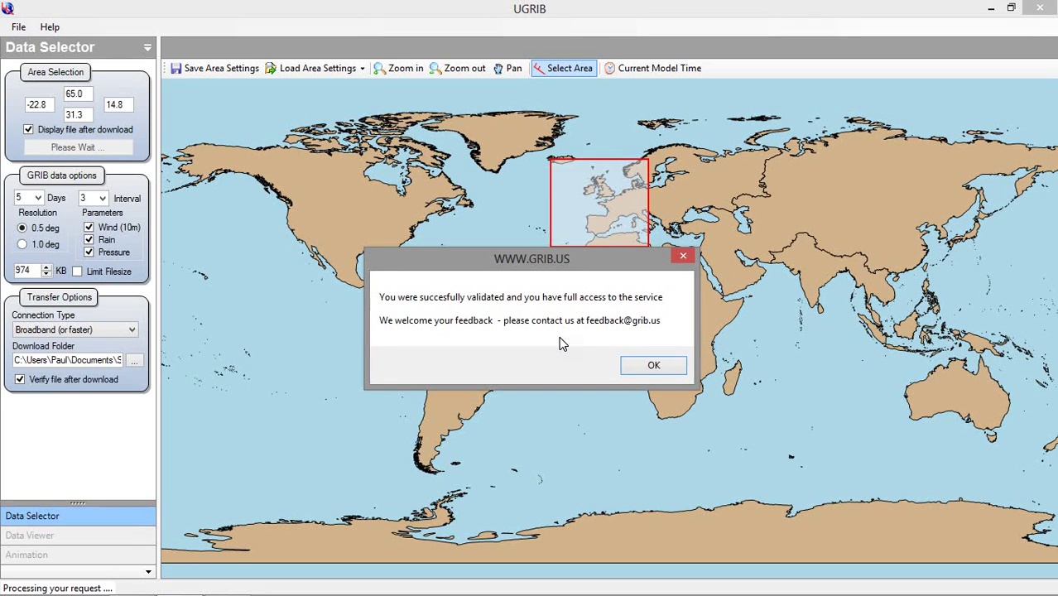
click(654, 368)
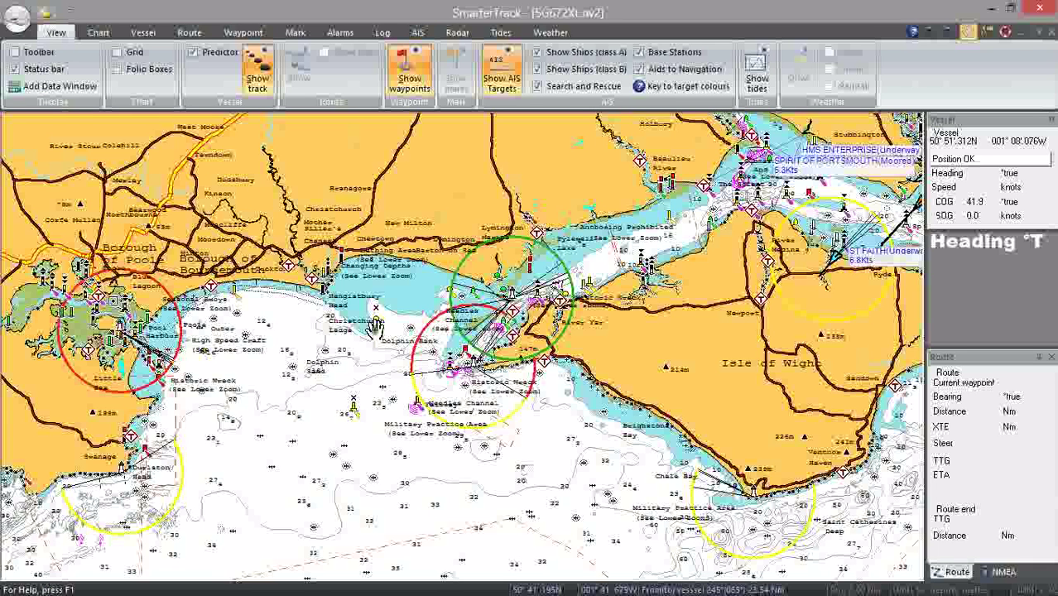
Load the 20131031_1200_GFS_170300.grb forecast file and show it on the chart.
click(550, 33)
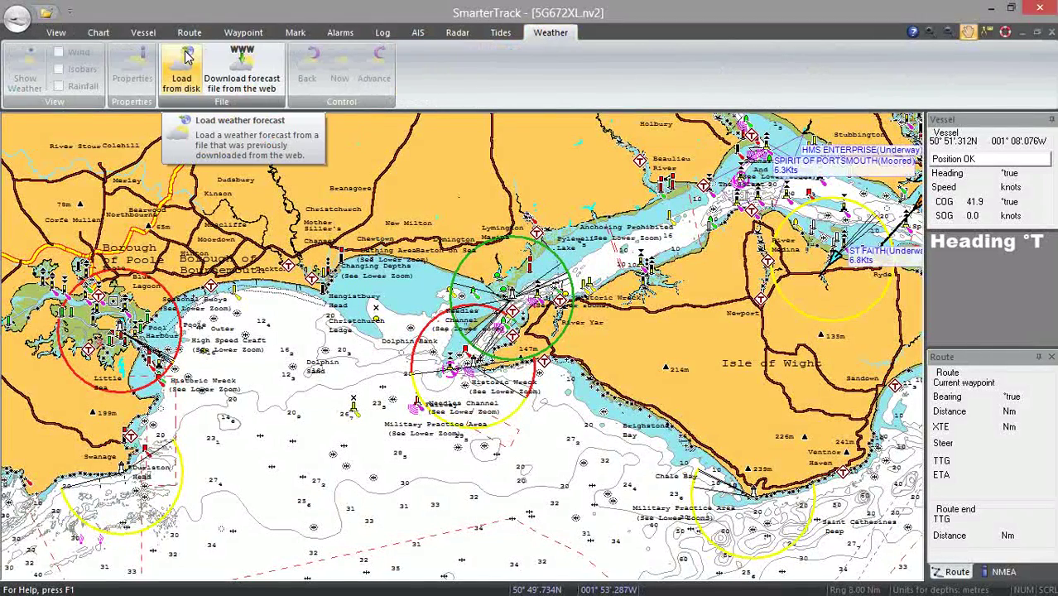
click(183, 75)
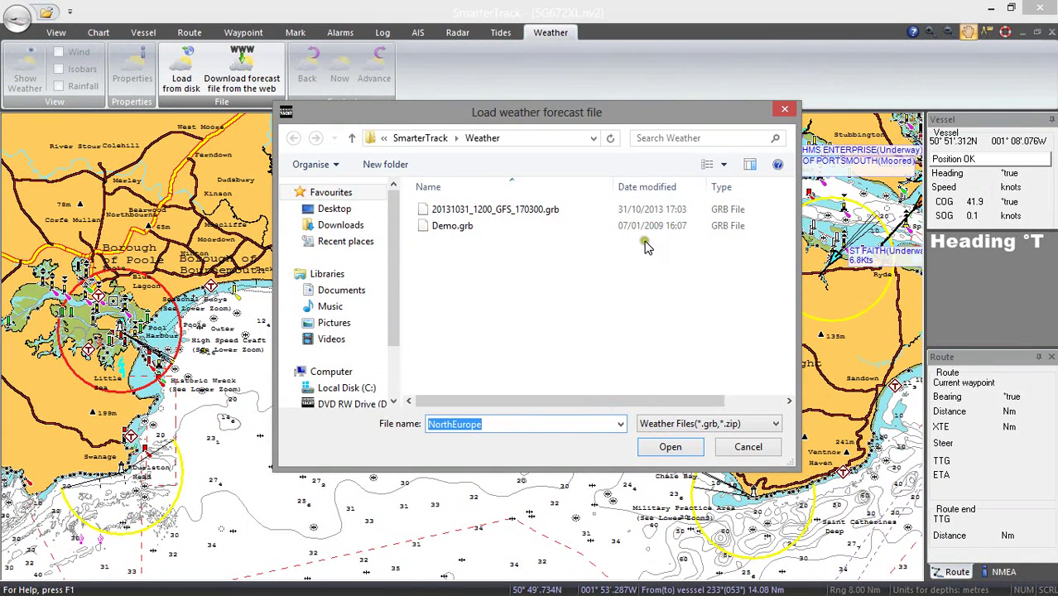
click(672, 209)
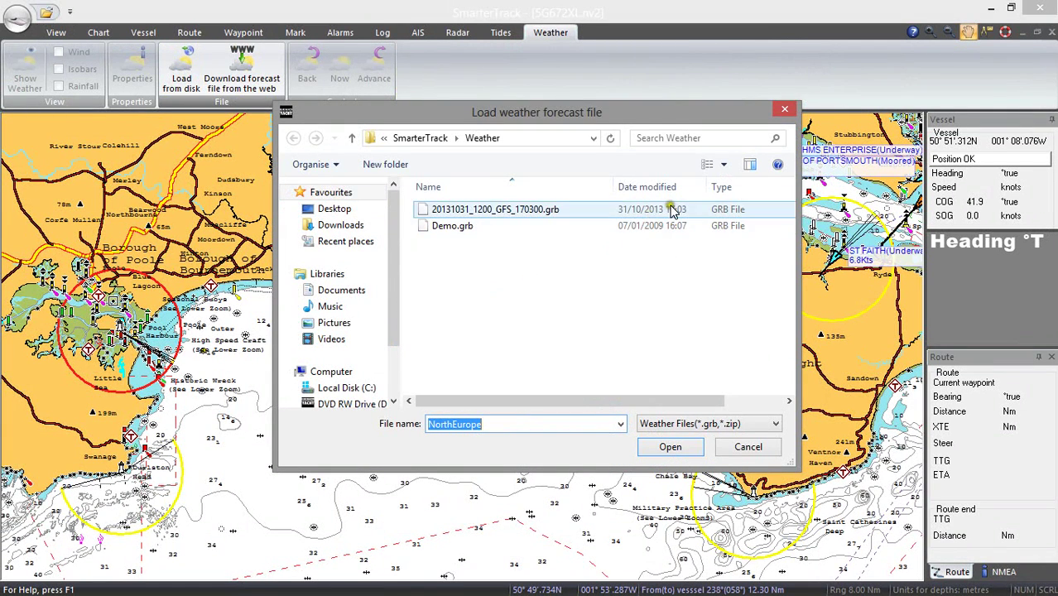
click(523, 205)
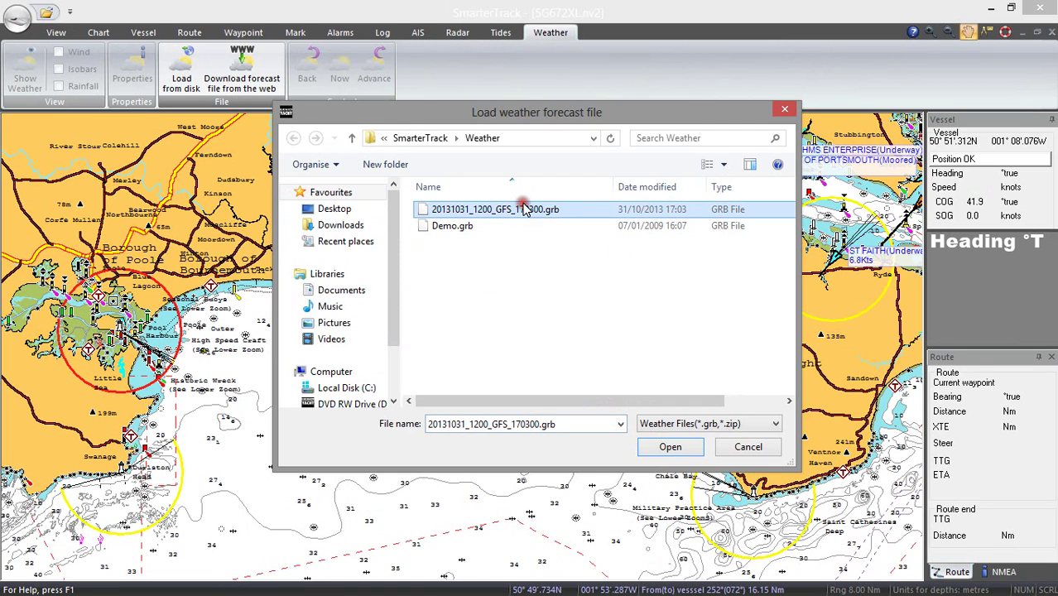
click(670, 447)
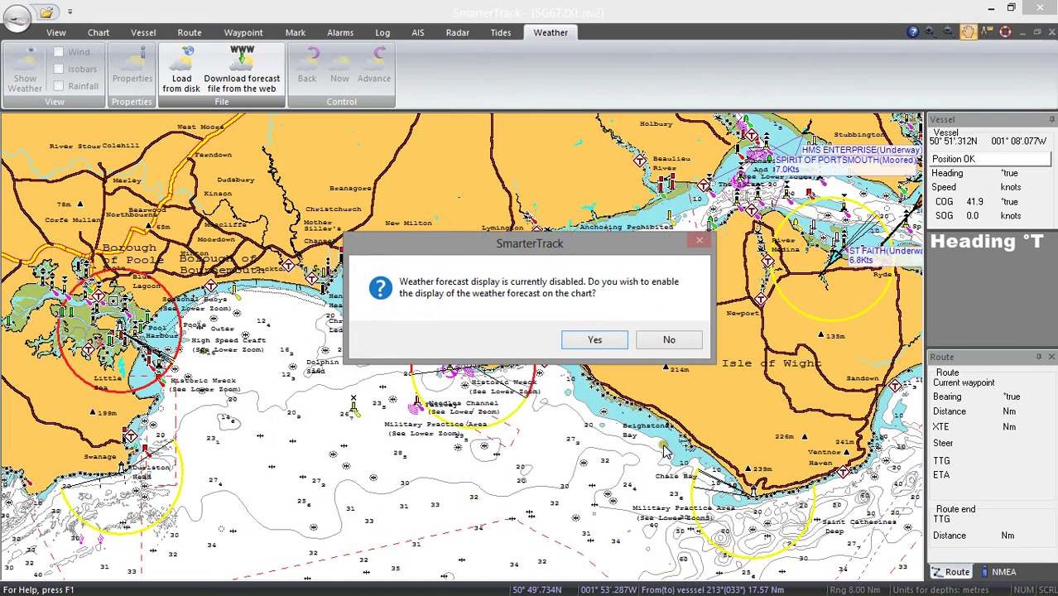
click(591, 339)
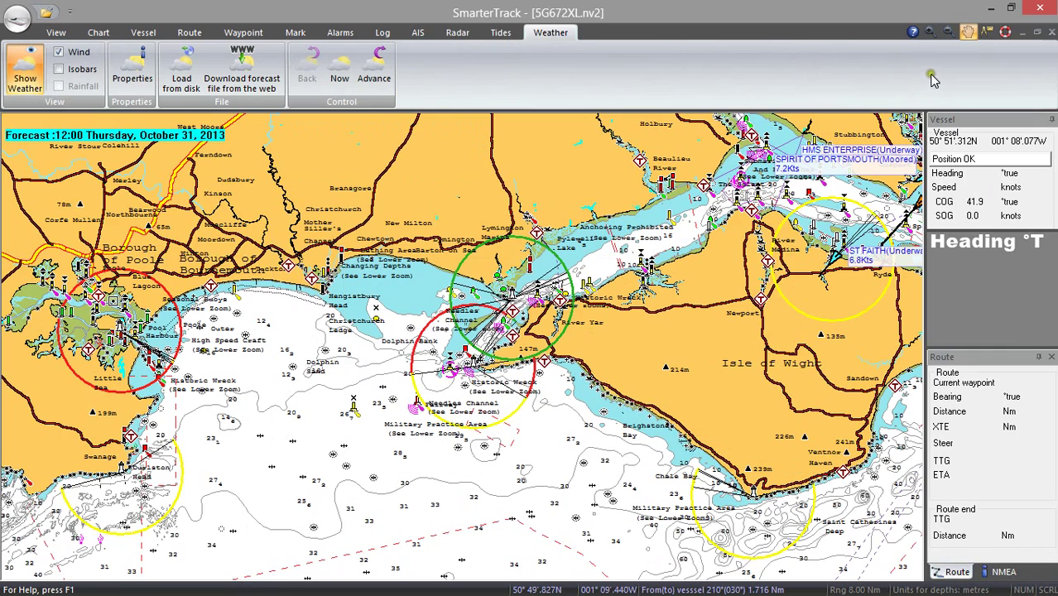
Zoom out three steps so the whole English Channel is visible.
click(947, 33)
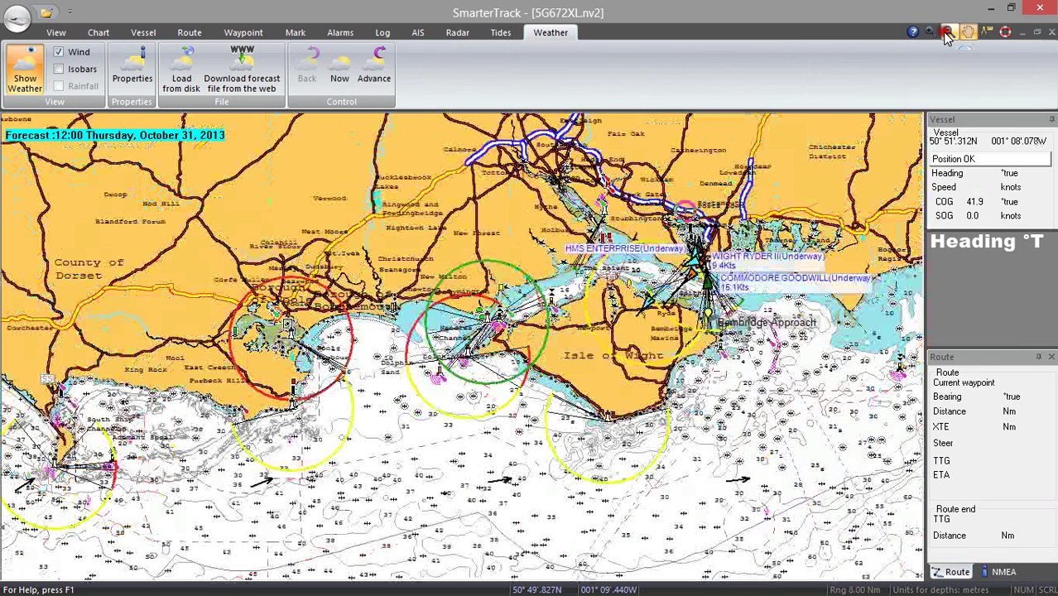
click(947, 34)
click(948, 35)
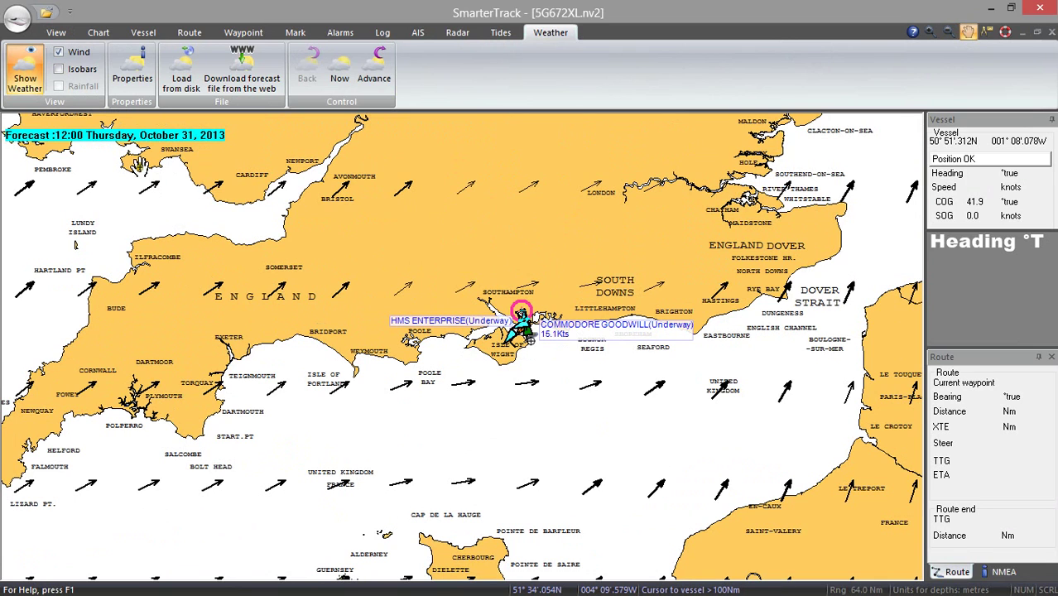
Enable 'Show wind speed numerically' in the weather forecast properties.
click(134, 81)
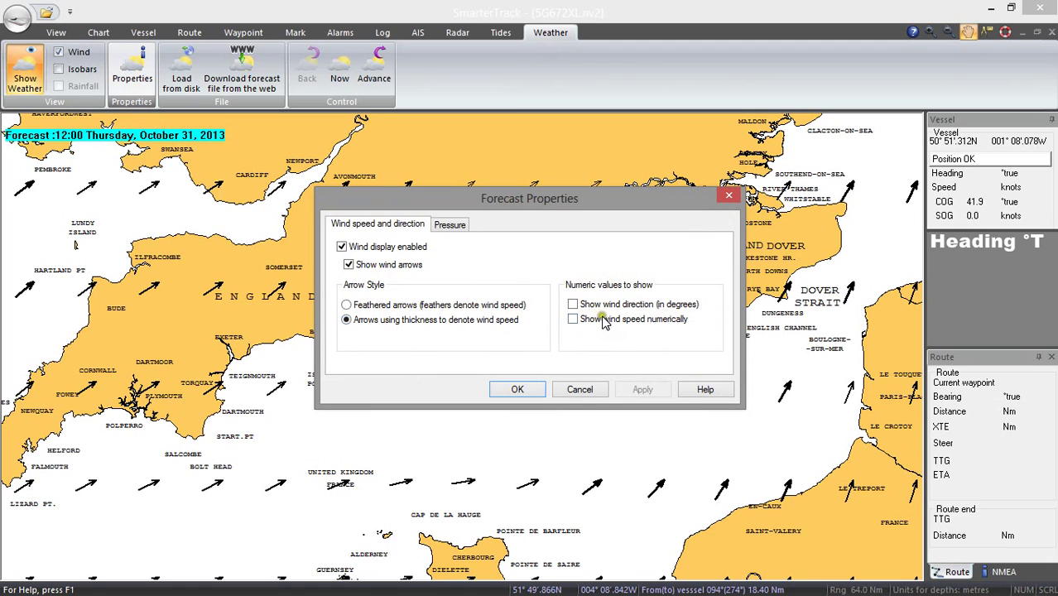
click(573, 319)
click(520, 389)
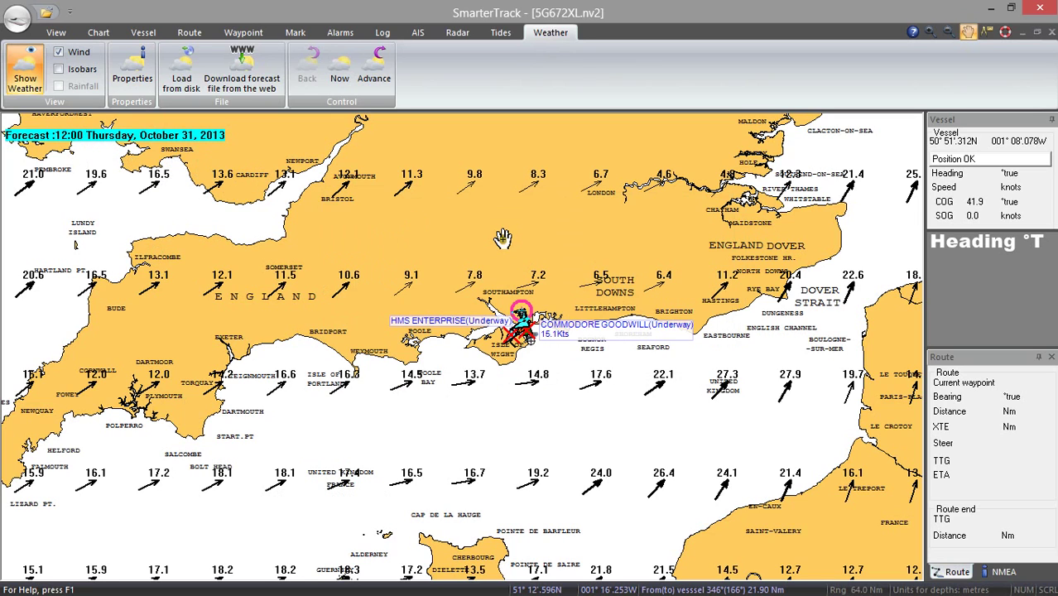
Advance the forecast eight time steps to 12:00 November 01.
click(378, 64)
click(378, 65)
click(378, 65)
click(379, 65)
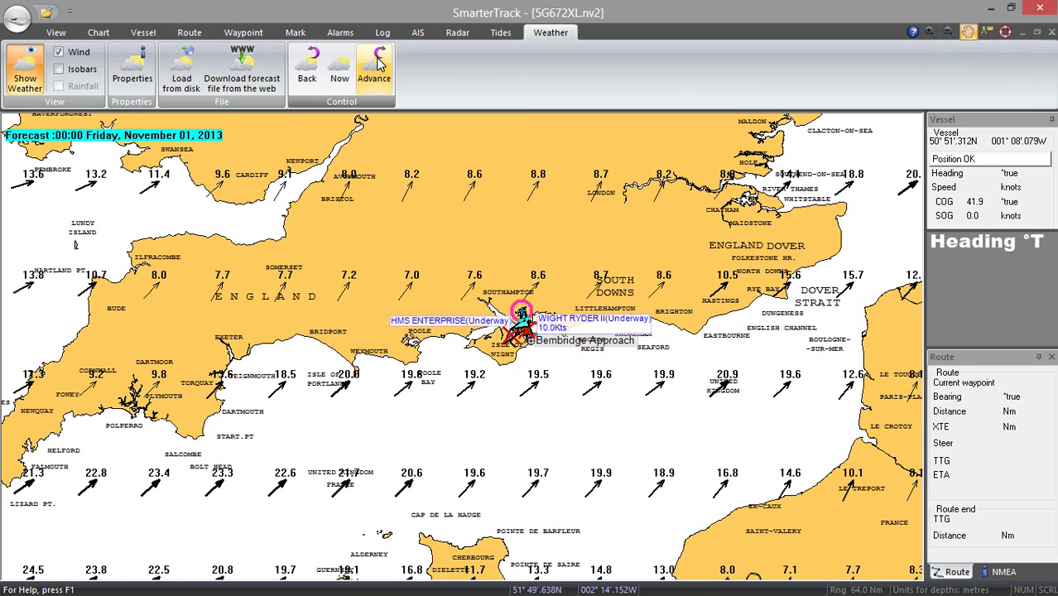
click(378, 65)
click(378, 64)
click(378, 64)
click(380, 65)
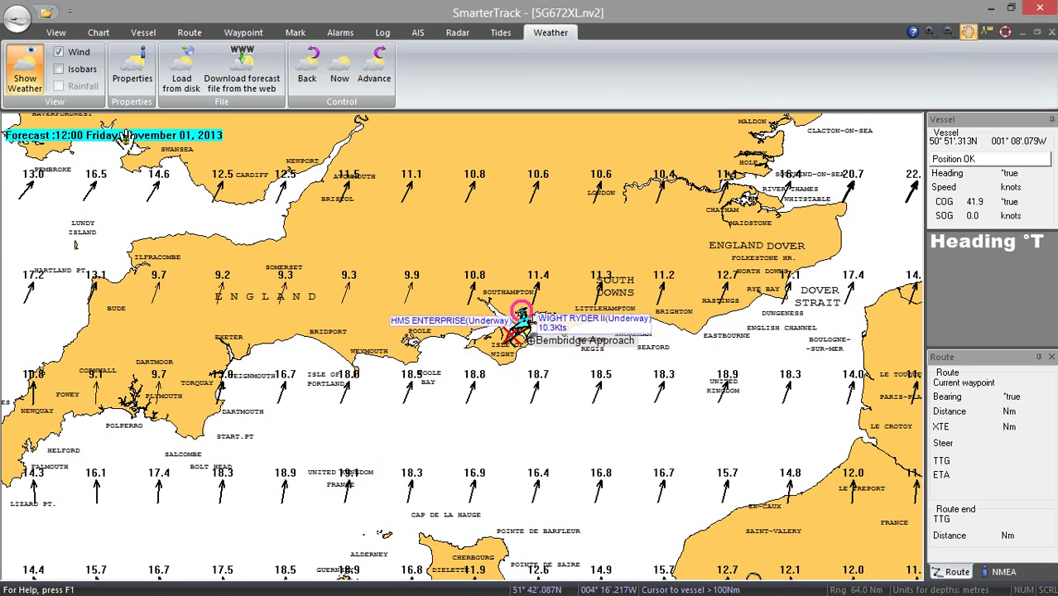
Step back to 09:00, then advance to 00:00 Saturday, November 02.
click(308, 66)
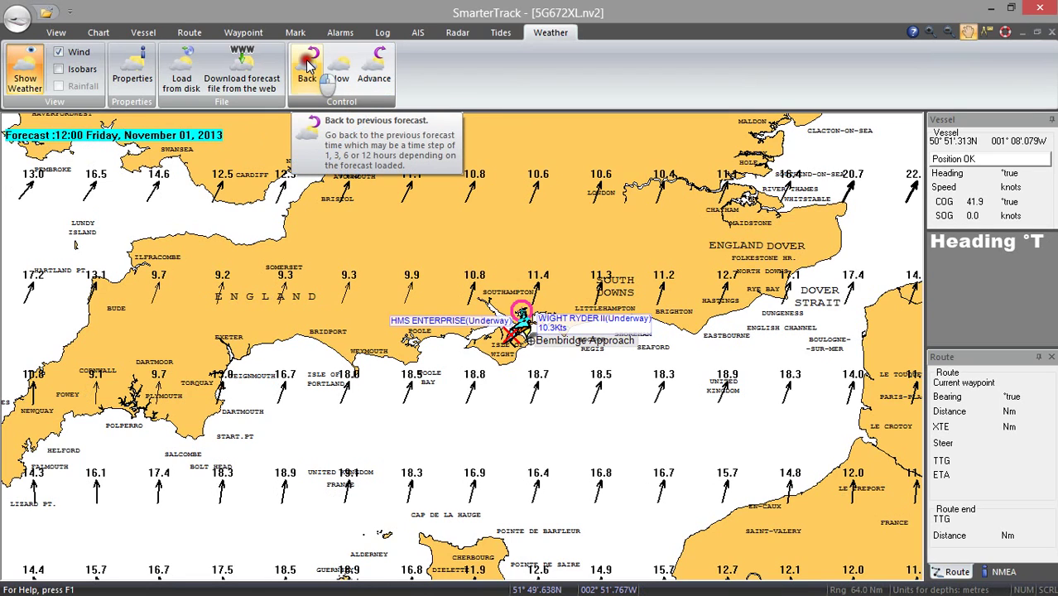
click(377, 66)
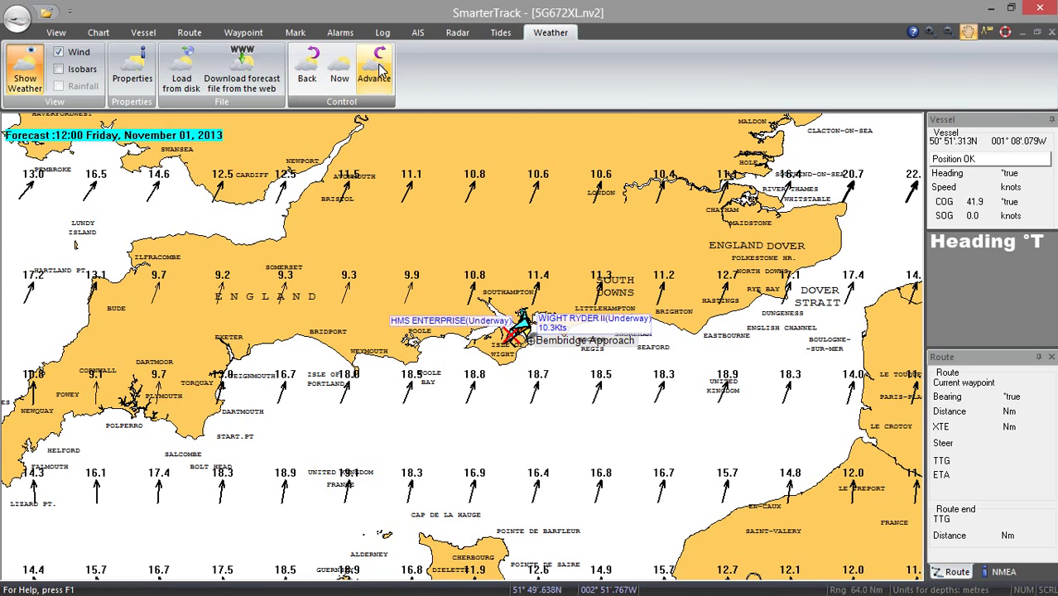
click(380, 69)
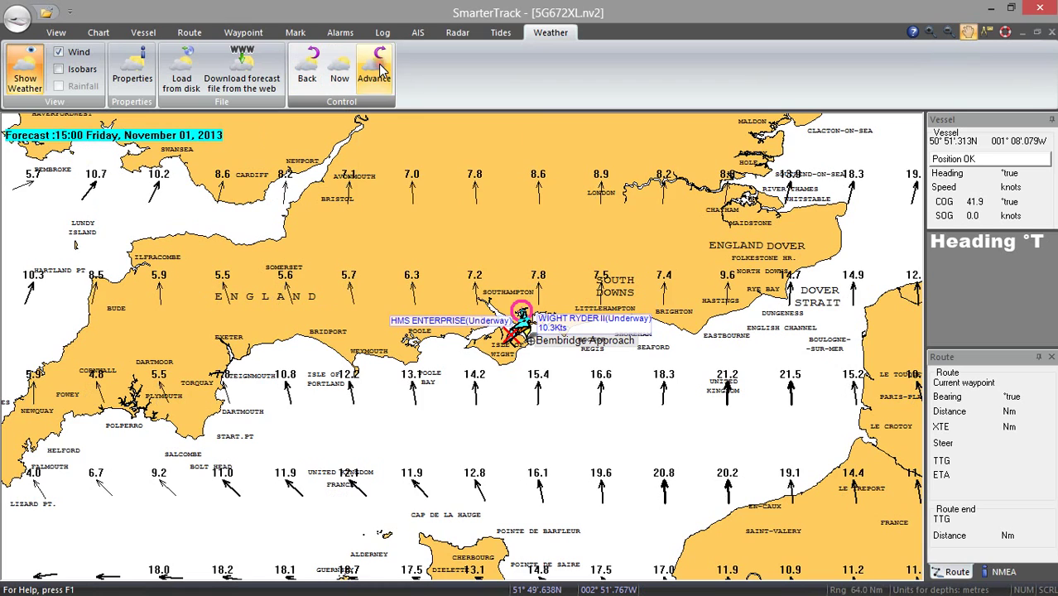
click(382, 69)
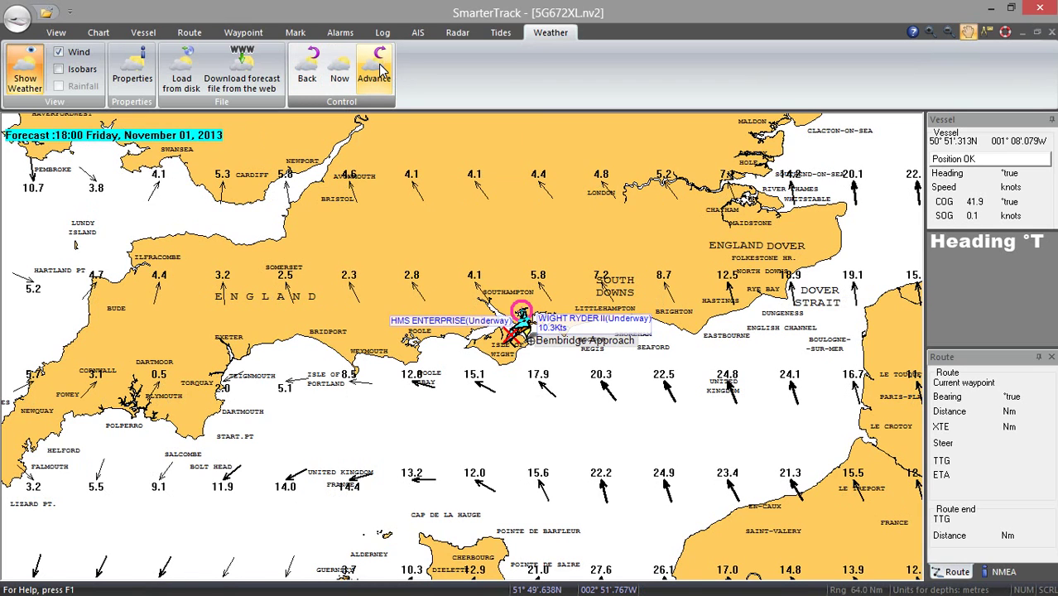
click(382, 69)
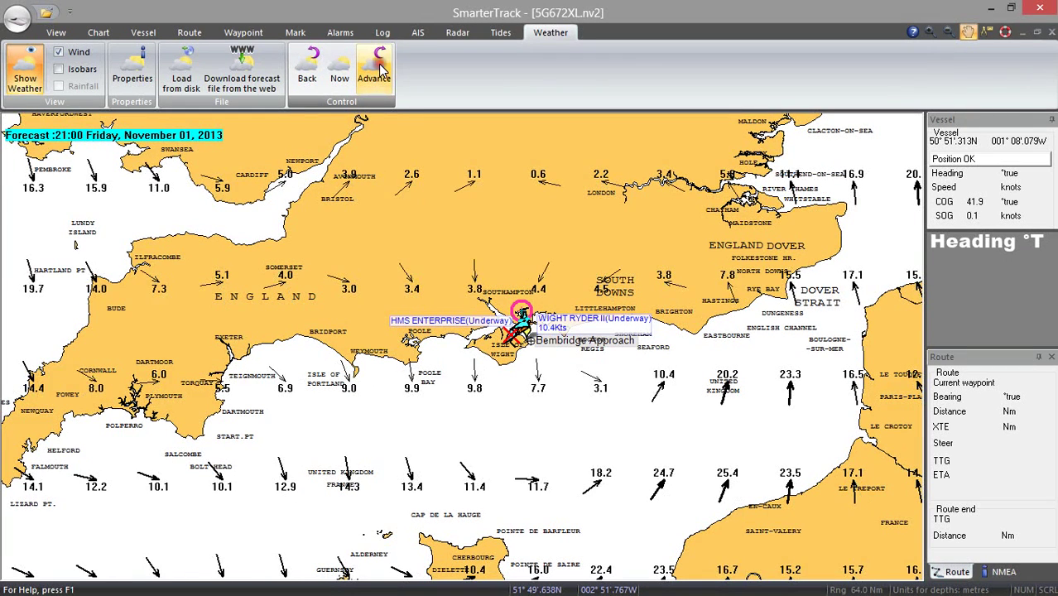
click(381, 70)
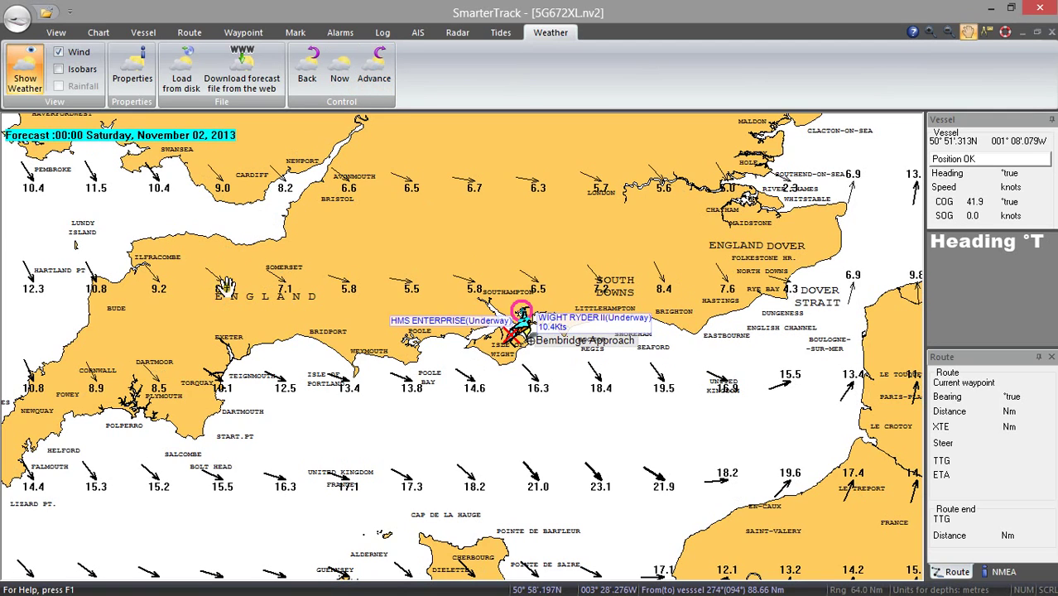
Turn on isobars, advance to 03:00, then step back to 21:00 November 01.
click(59, 71)
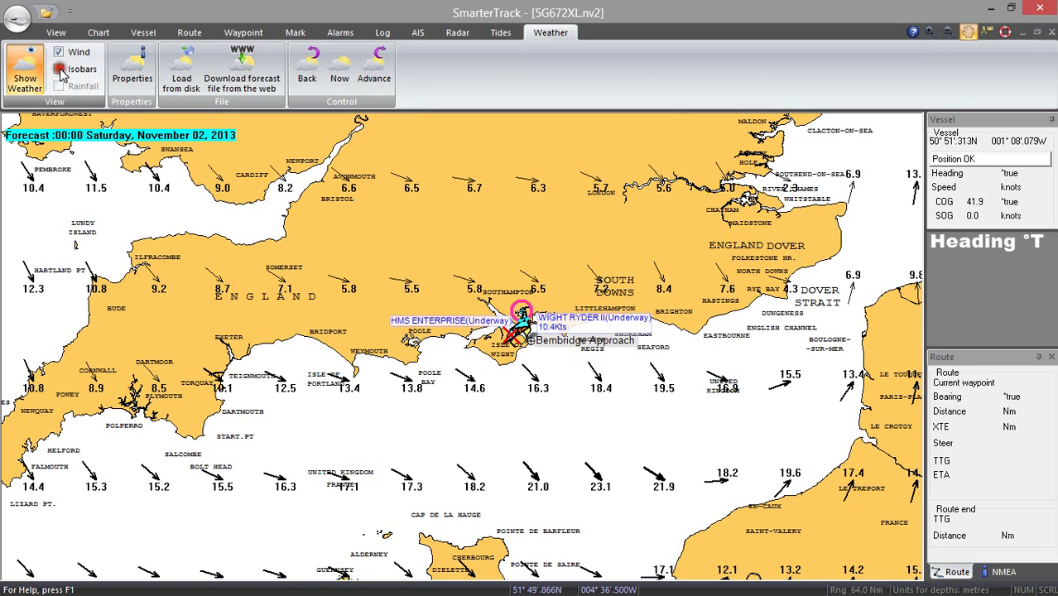
click(374, 77)
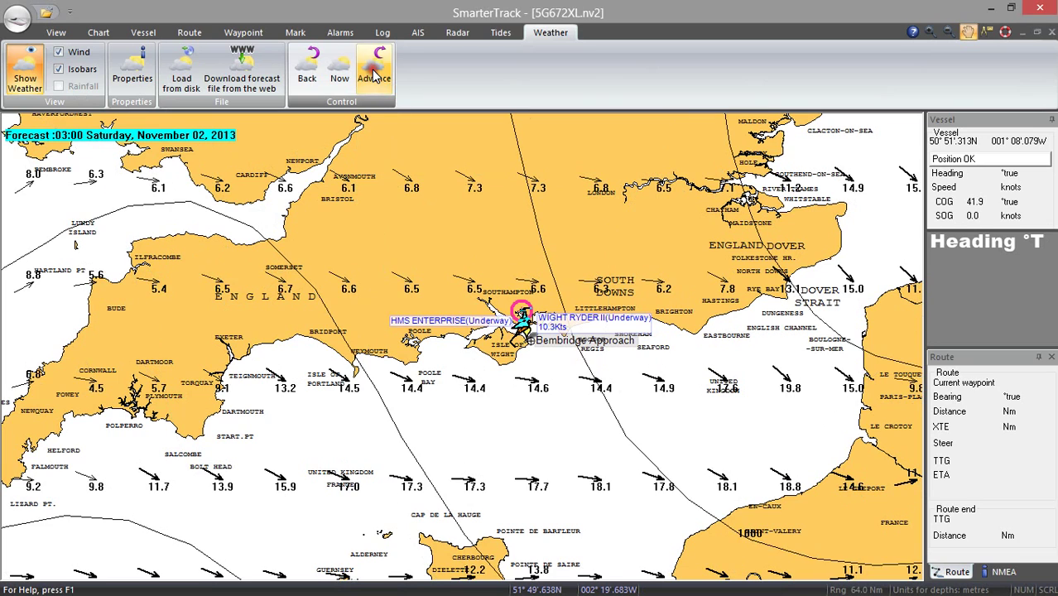
click(311, 73)
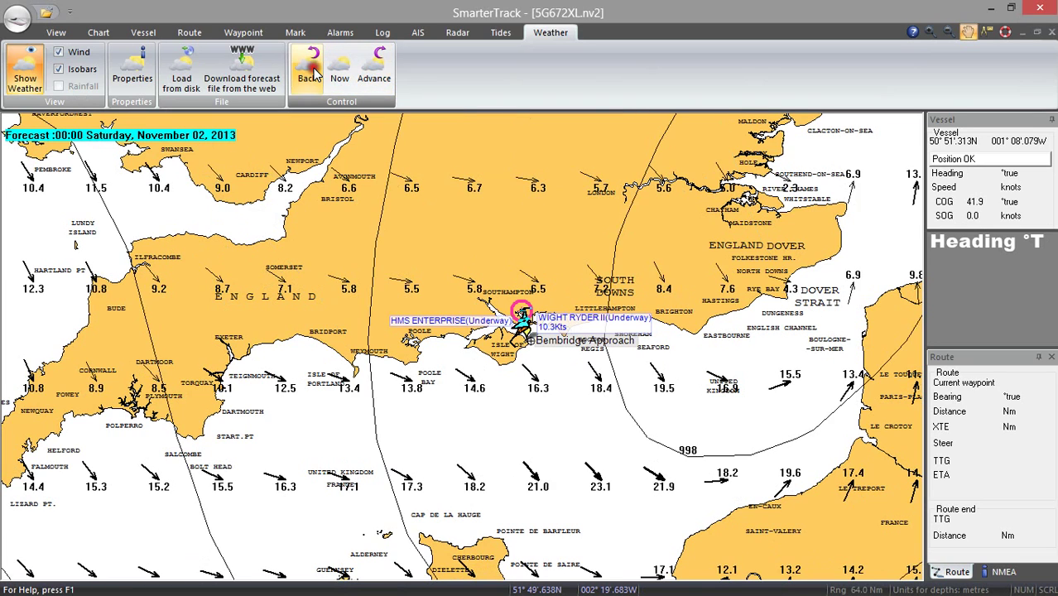
click(313, 73)
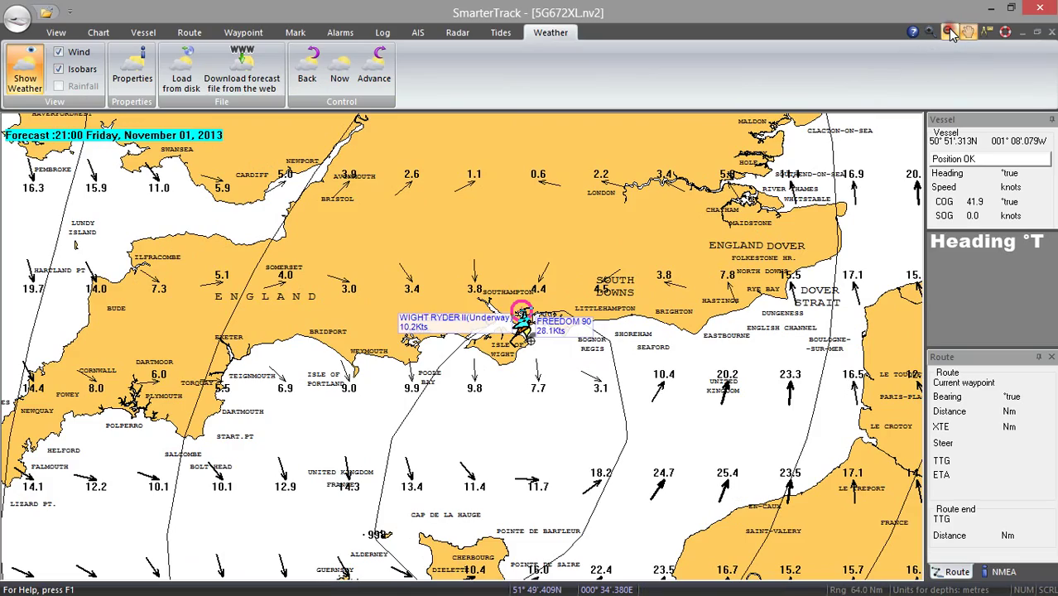
Zoom out to a continental view, back in to southern England, then advance to 03:00 November 02.
click(949, 31)
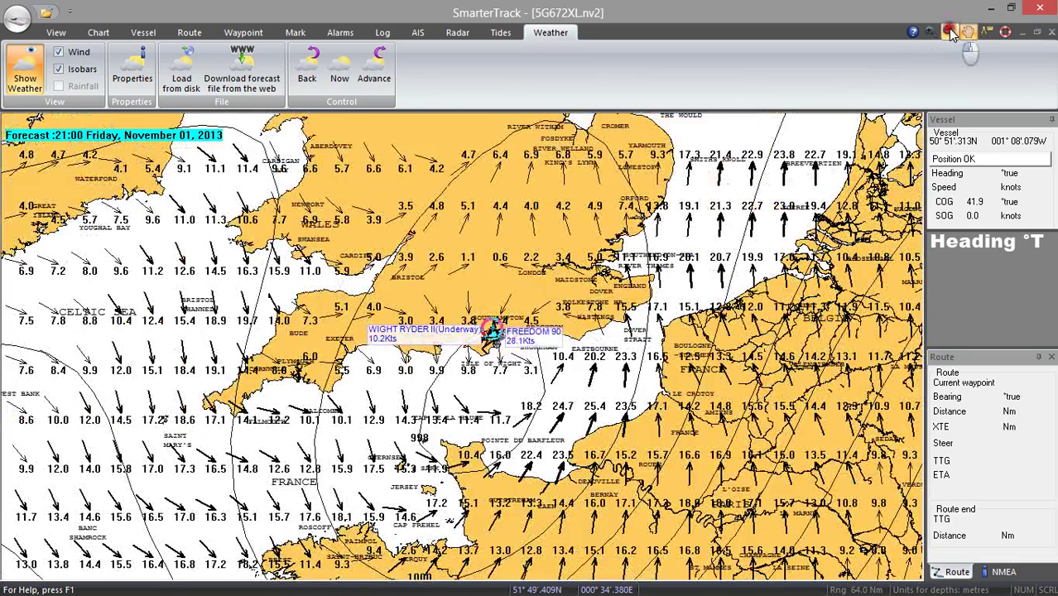
click(950, 31)
click(950, 31)
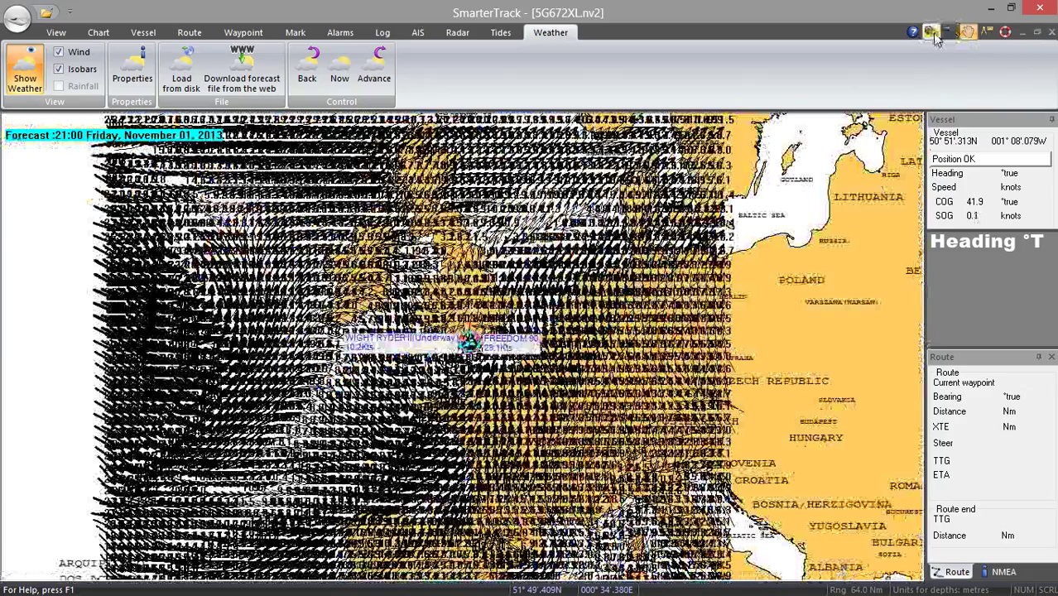
click(930, 32)
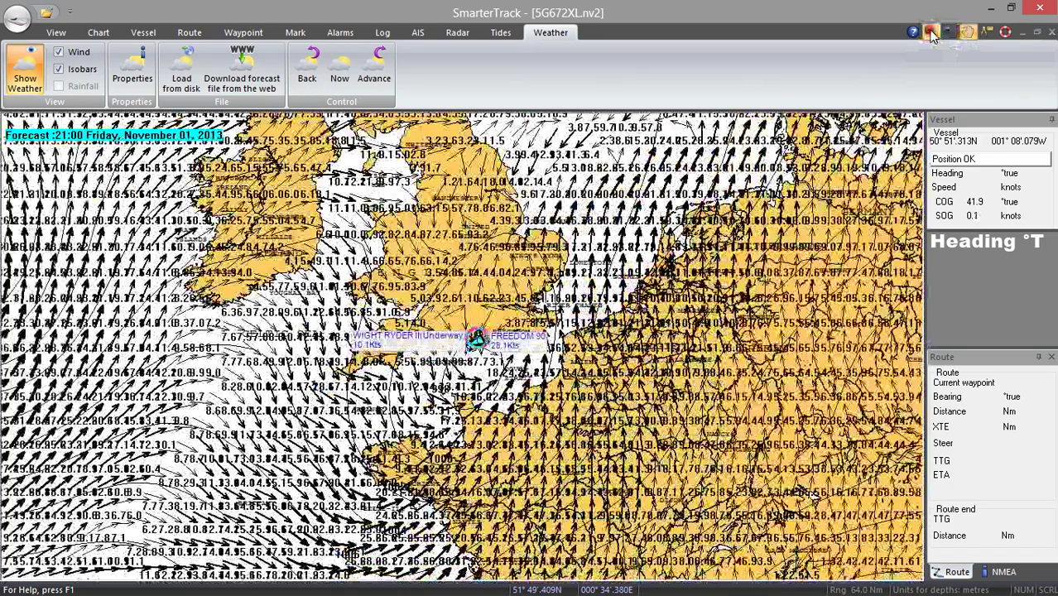
click(930, 32)
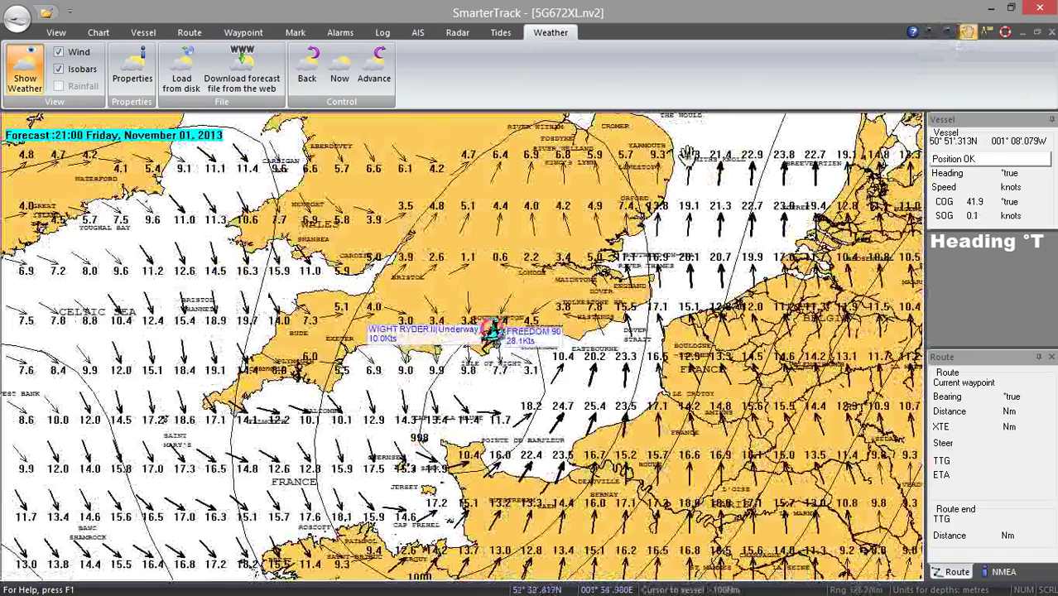
click(367, 78)
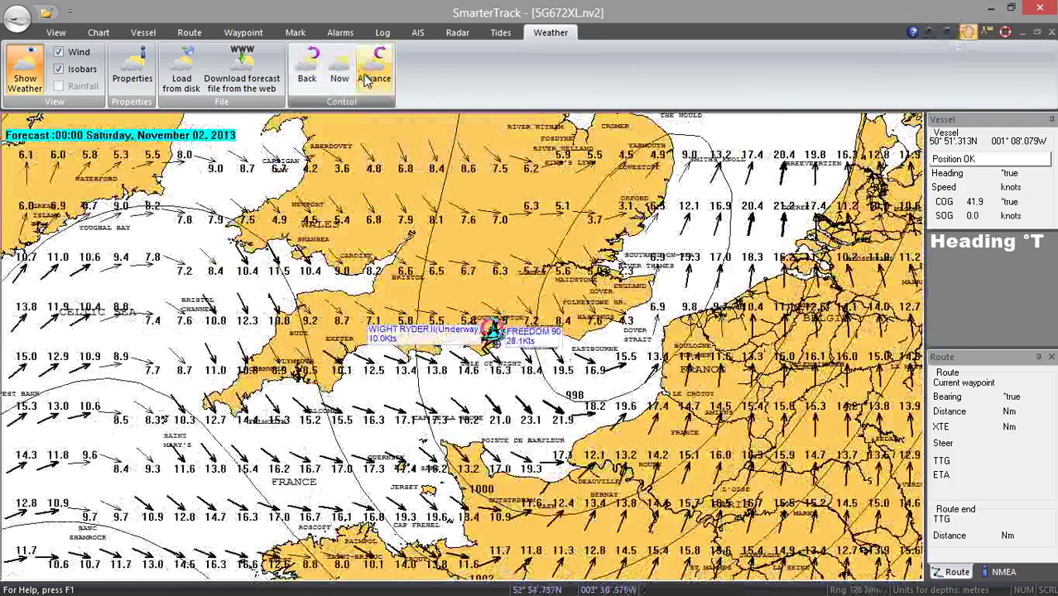
click(367, 77)
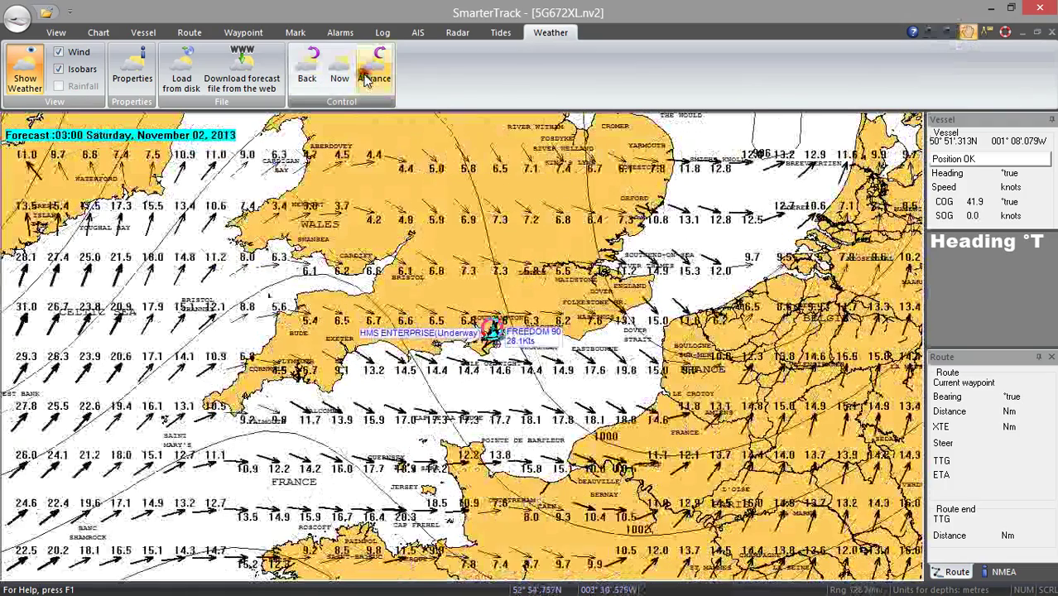